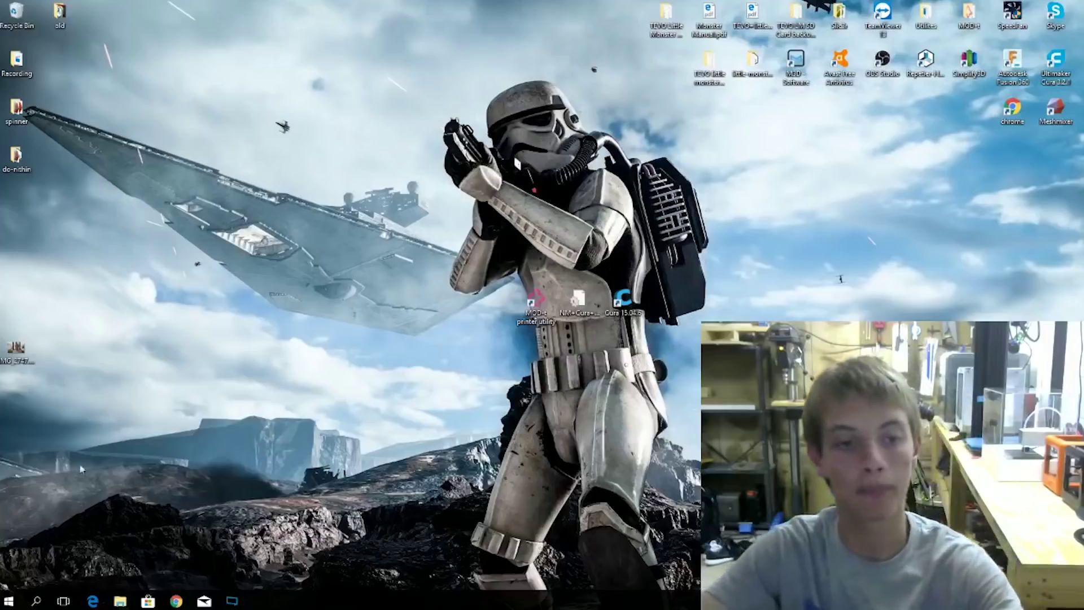
- Browse the New Matter FAQ, print queue and design library in the browser, then close it
{"action": "left_click", "coordinate": [176, 601]}
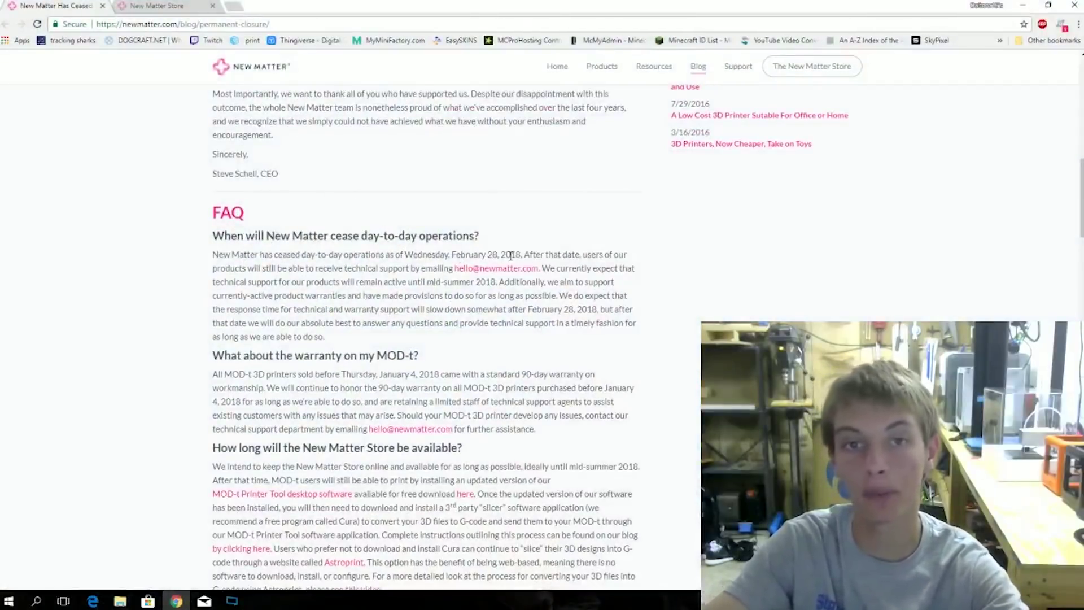
{"action": "left_click", "coordinate": [137, 5]}
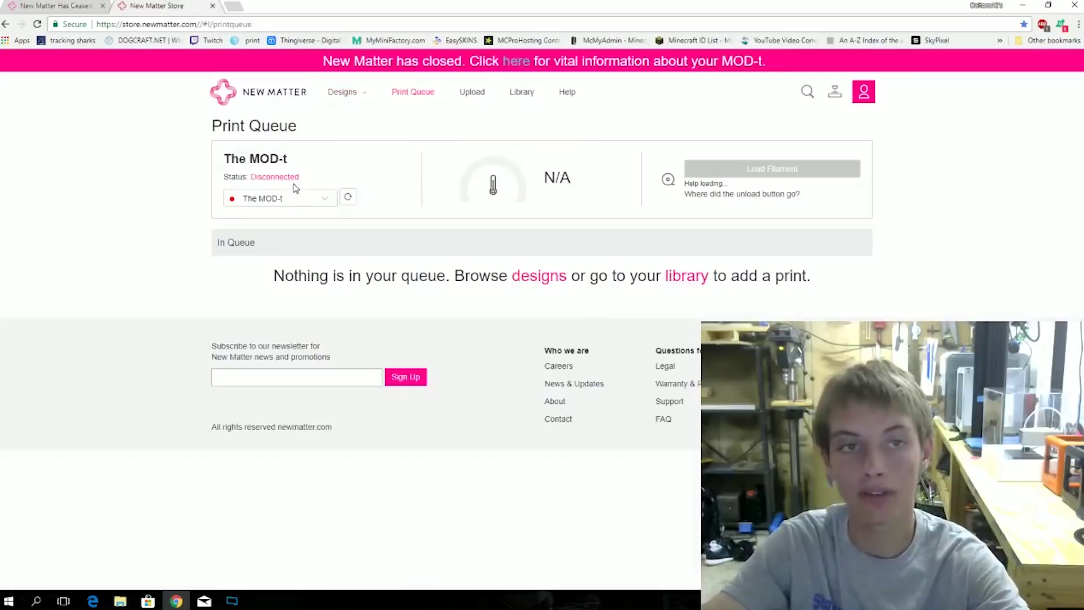
{"action": "left_click", "coordinate": [345, 202]}
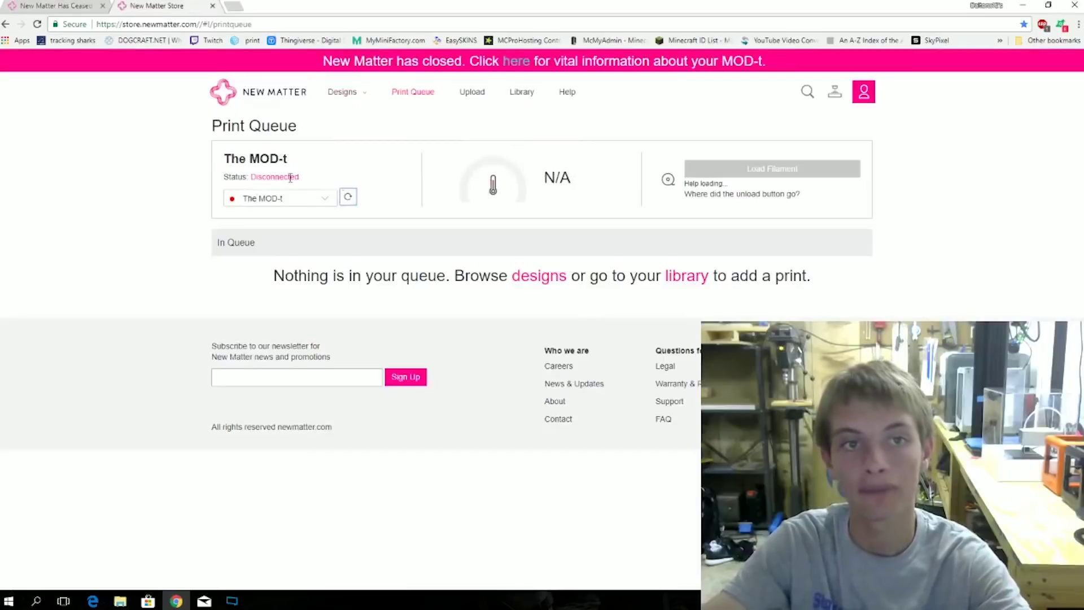
{"action": "left_click", "coordinate": [686, 278]}
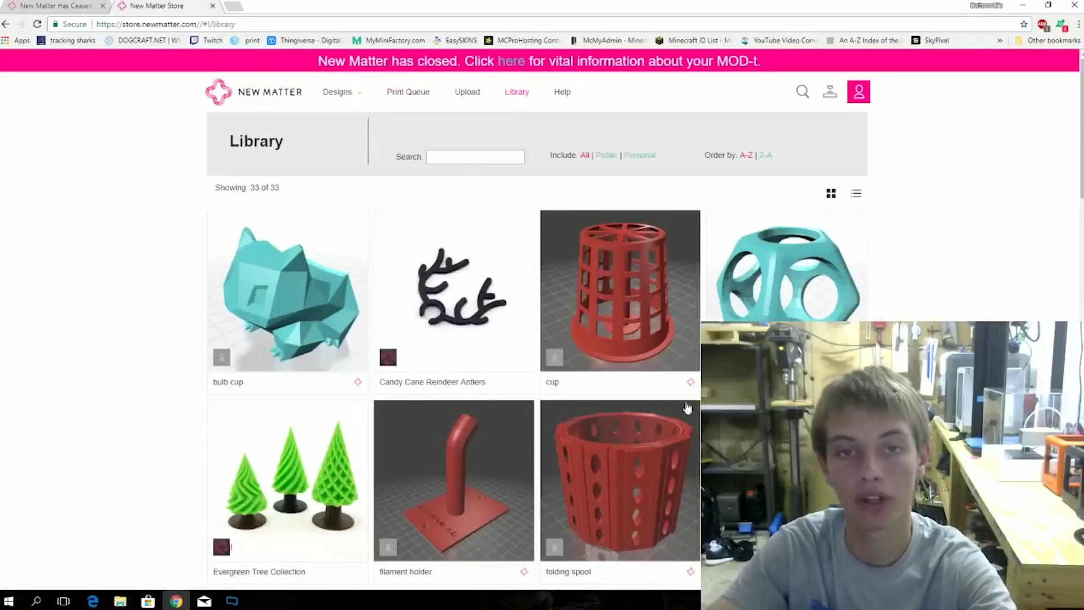
{"action": "scroll", "coordinate": [452, 259], "scroll_direction": "down", "scroll_amount": 8}
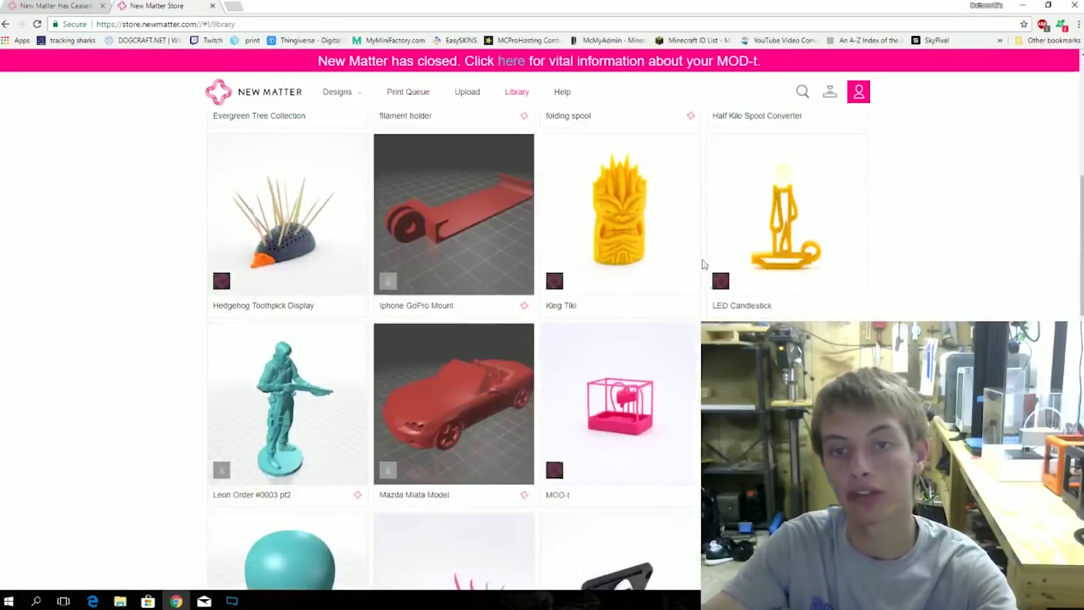
{"action": "scroll", "coordinate": [706, 265], "scroll_direction": "up", "scroll_amount": 8}
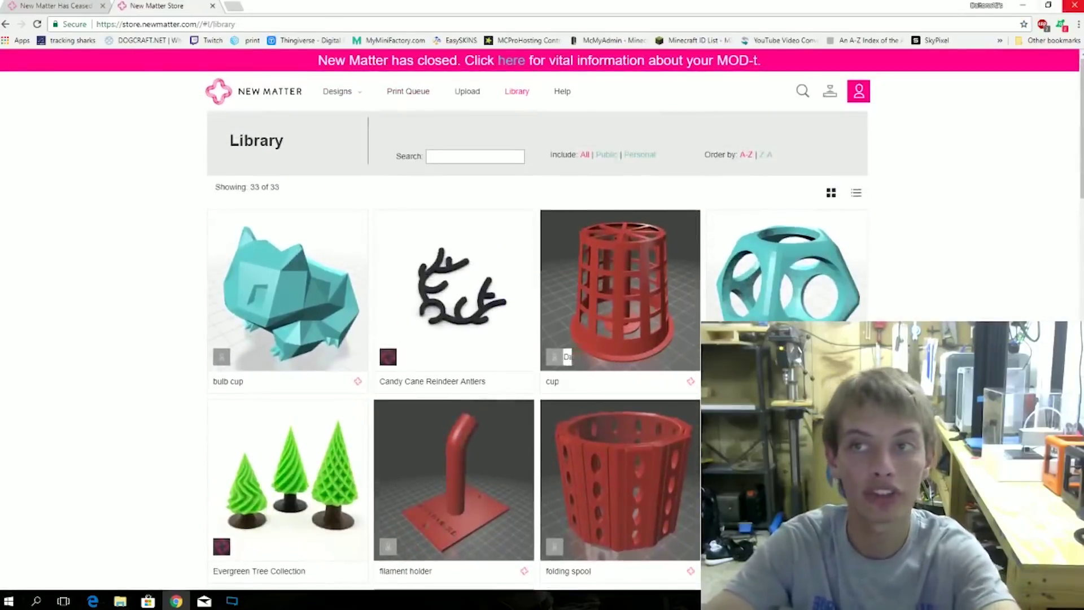
{"action": "left_click", "coordinate": [1074, 5]}
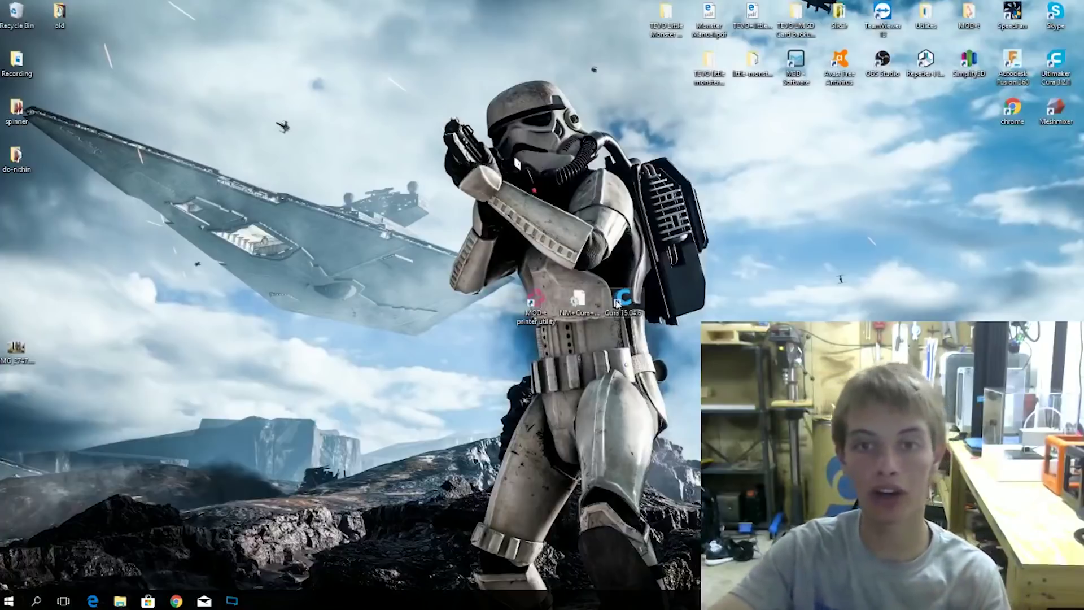
- Launch Cura 15.04.6, decline the update, and start adding a new machine profile
{"action": "double_click", "coordinate": [624, 302]}
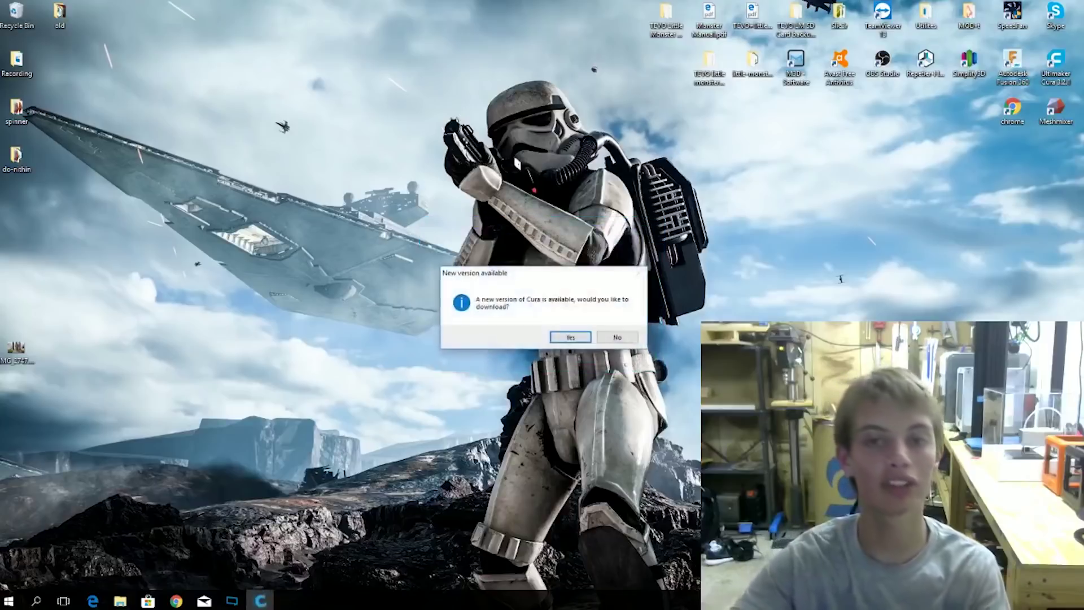
{"action": "left_click", "coordinate": [626, 339]}
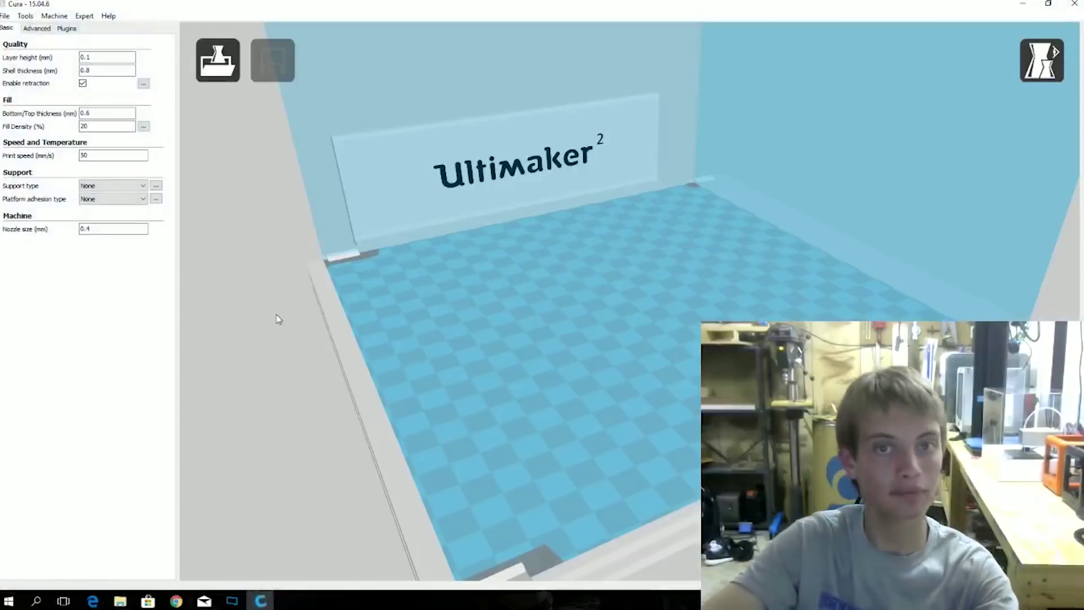
{"action": "right_click_drag", "start_coordinate": [553, 184], "coordinate": [640, 294]}
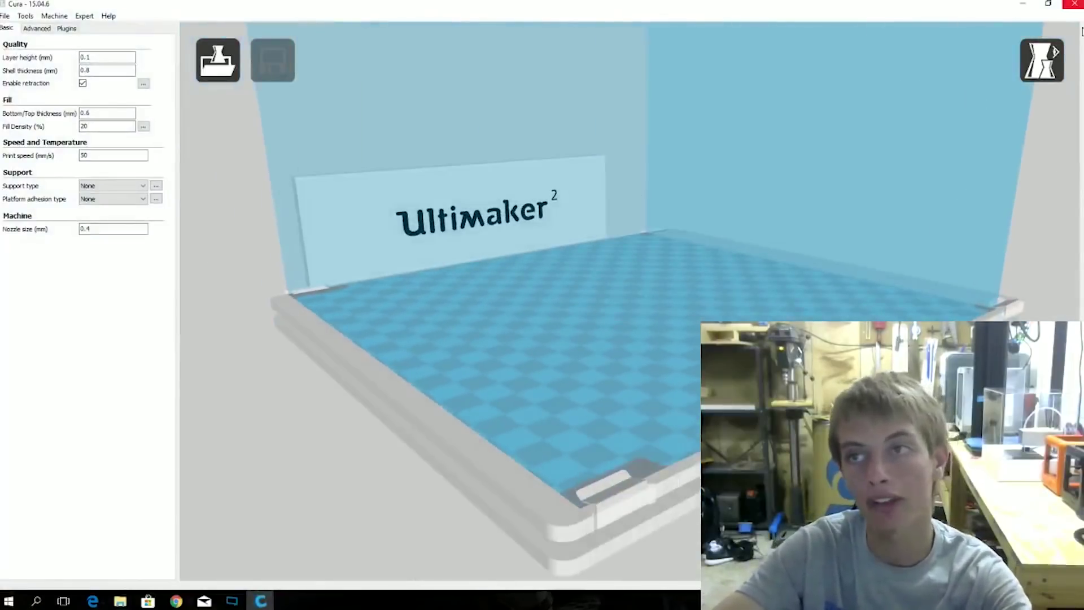
{"action": "mouse_move", "coordinate": [735, 250]}
{"action": "right_mouse_down"}
{"action": "mouse_move", "coordinate": [716, 242]}
{"action": "mouse_move", "coordinate": [725, 247]}
{"action": "right_mouse_up"}
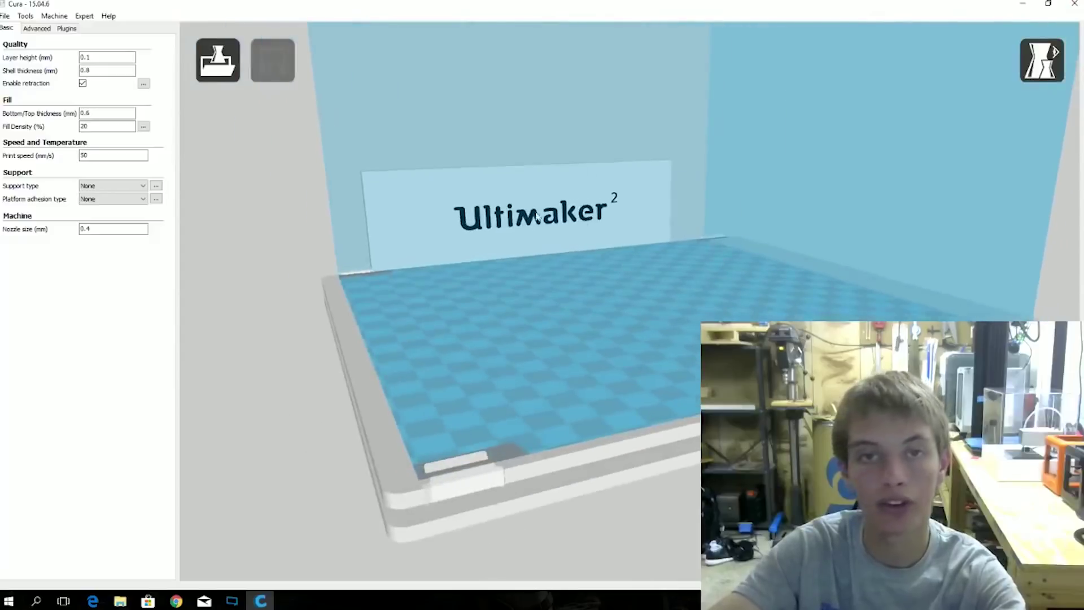
{"action": "left_click", "coordinate": [50, 21]}
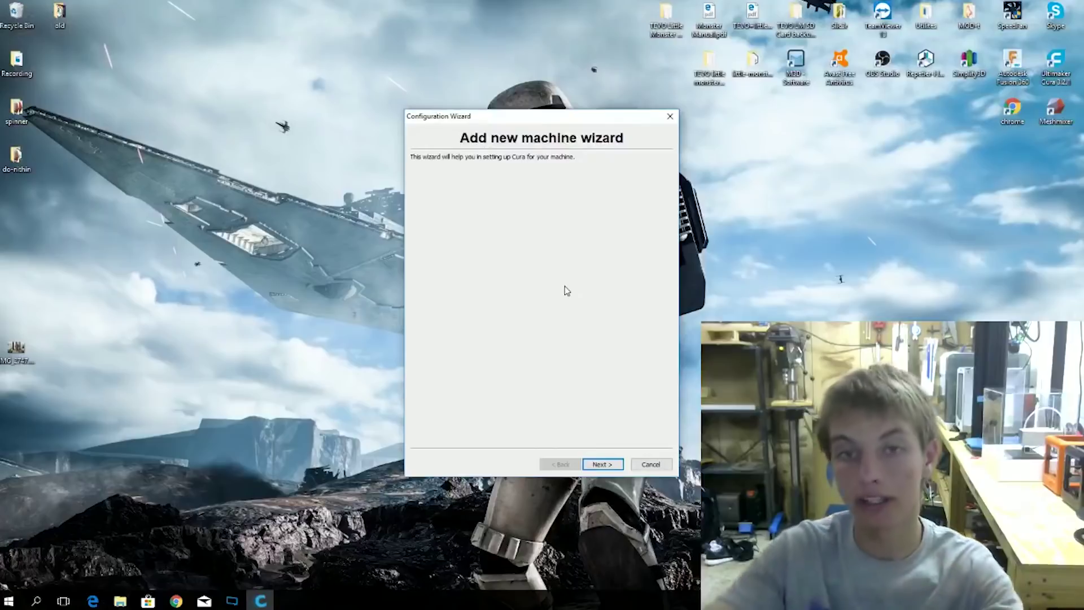
- Create custom machine 'MOD-t (2)': 150×100×125 mm volume, 0.4 mm nozzle, bed centre at 0,0,0
{"action": "left_click", "coordinate": [589, 466]}
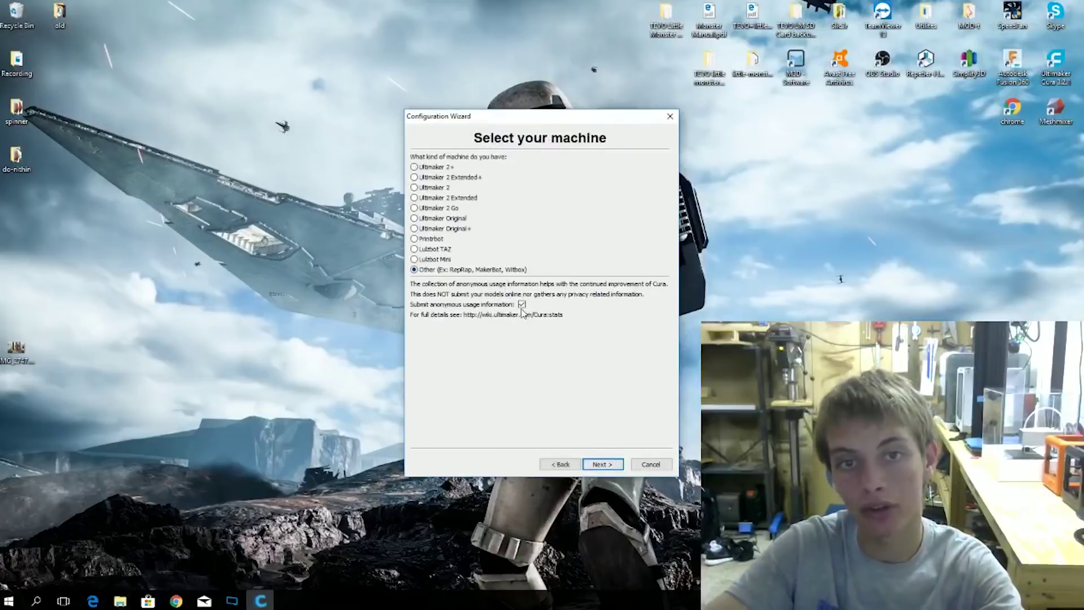
{"action": "left_click", "coordinate": [619, 471]}
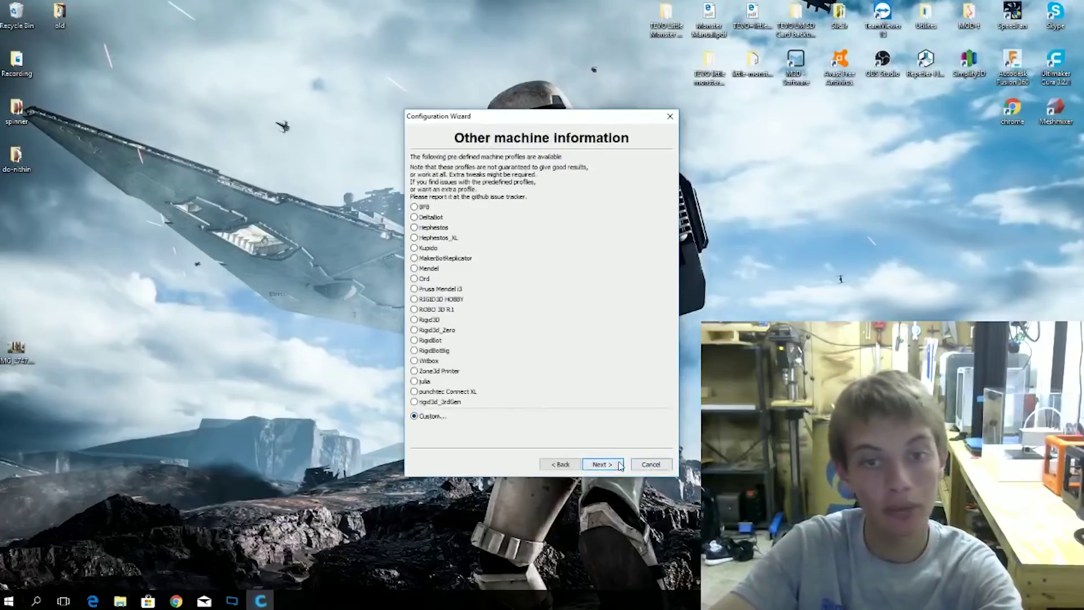
{"action": "left_click", "coordinate": [610, 470]}
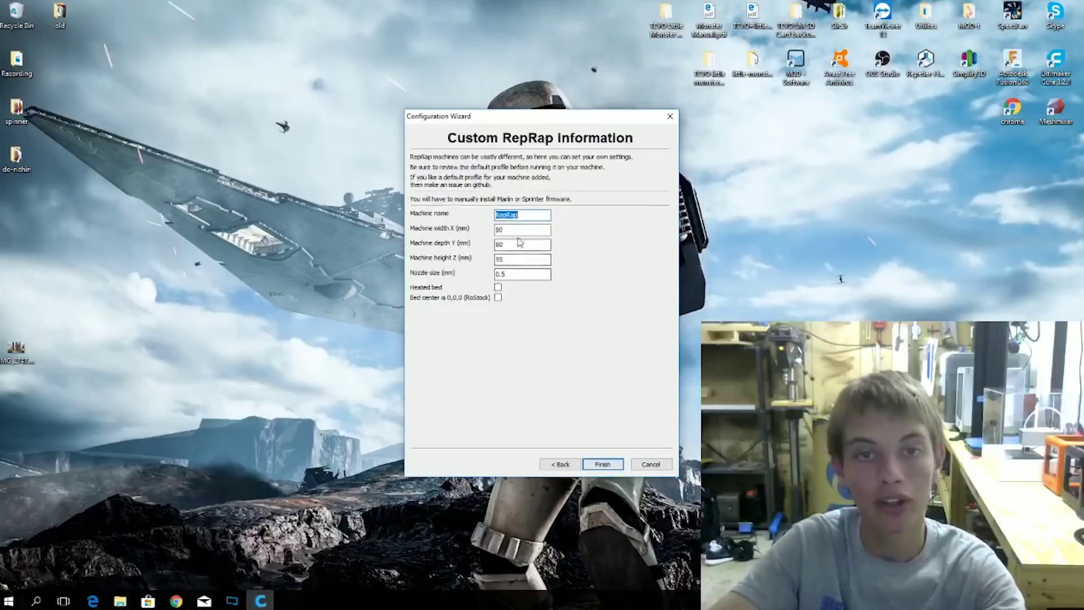
{"action": "type", "text": "MOD-t (2"}
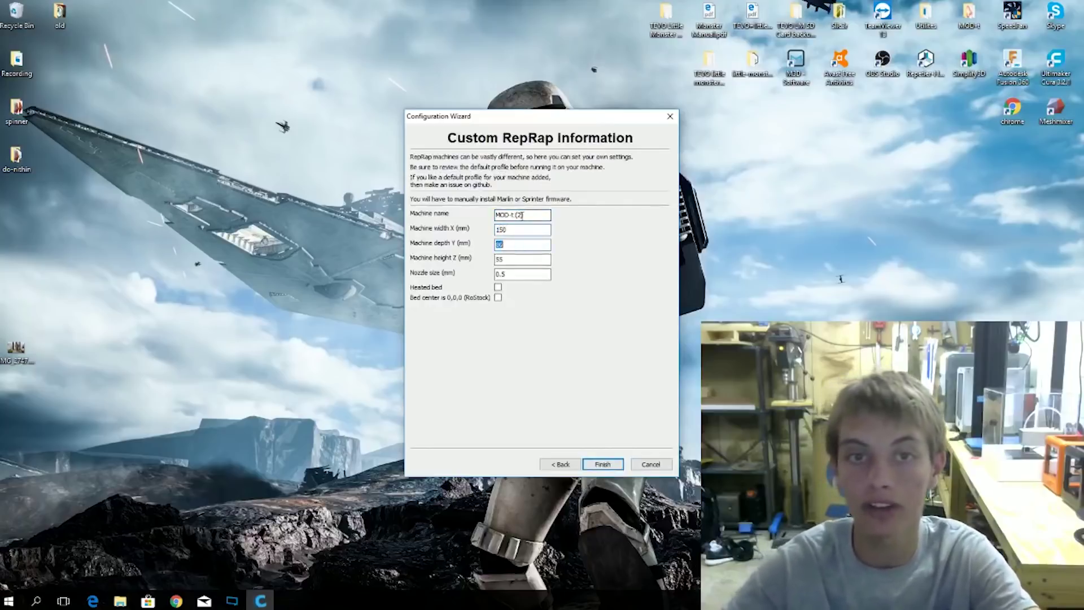
{"action": "key", "text": "Tab"}
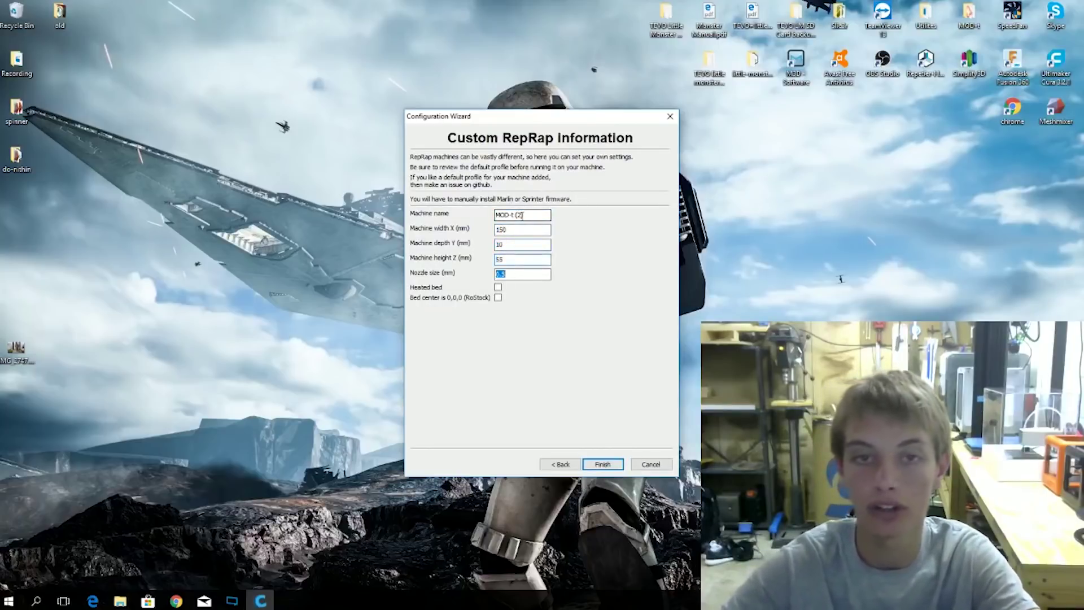
{"action": "key", "text": "shift+Tab"}
{"action": "key", "text": "shift+Tab"}
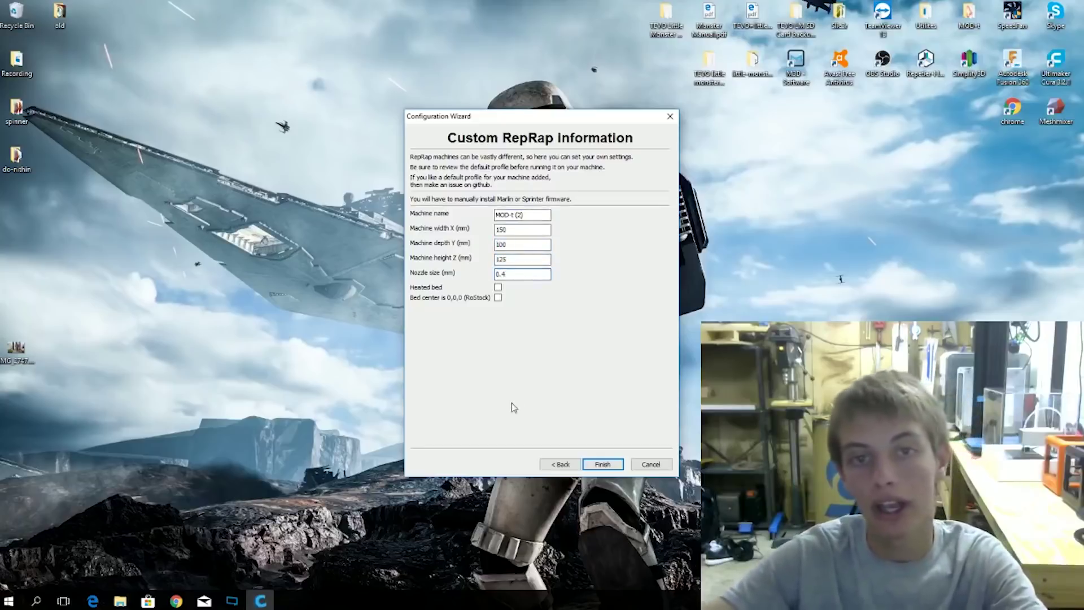
{"action": "left_click", "coordinate": [498, 298]}
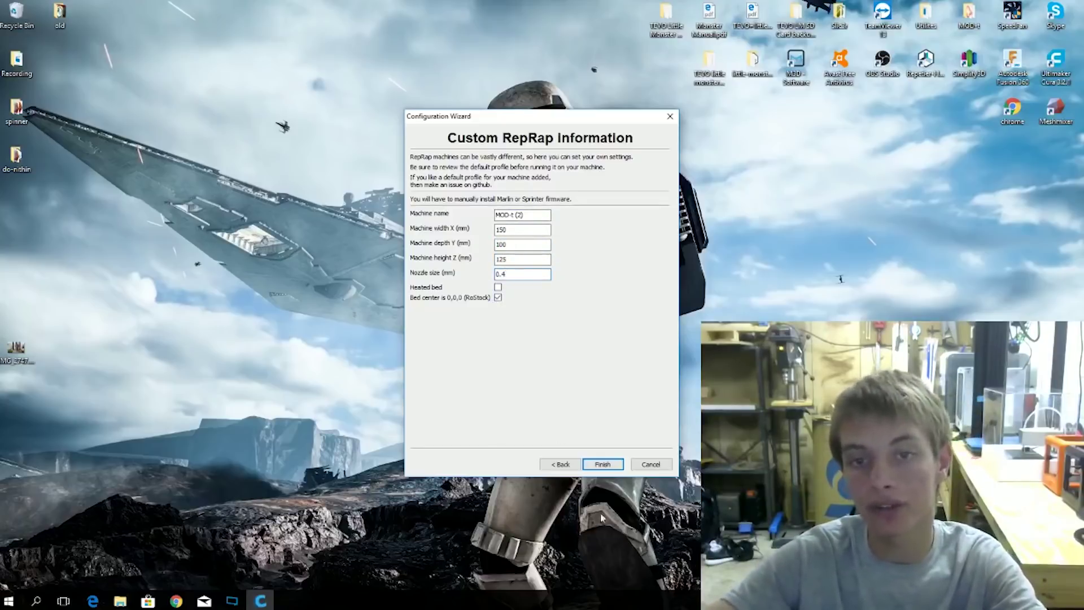
{"action": "left_click", "coordinate": [603, 468]}
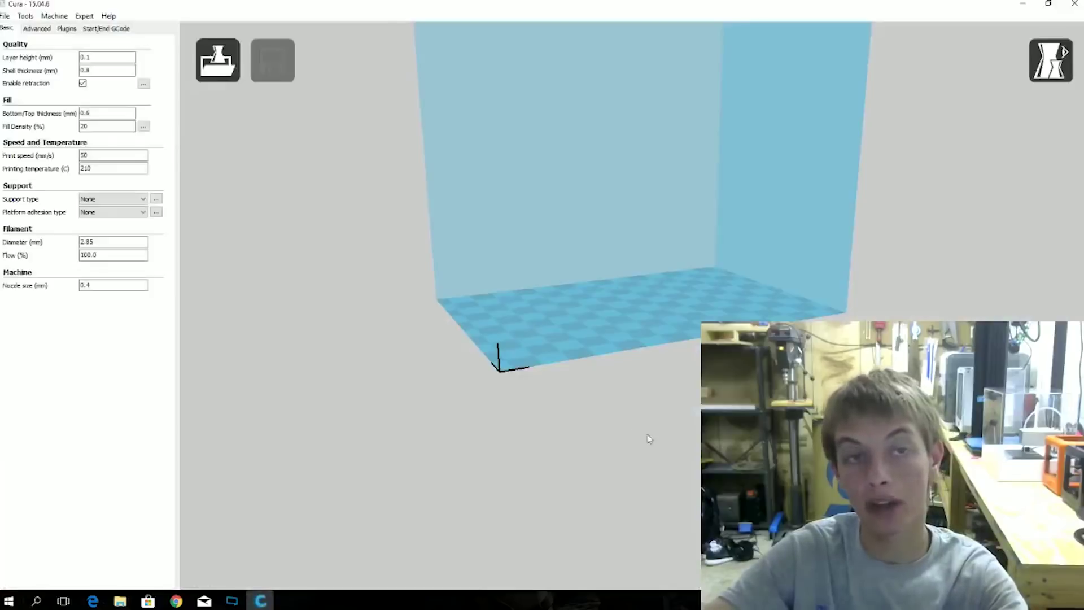
- Load the NM-Cura-Profile-062316.ini settings profile
{"action": "right_click_drag", "start_coordinate": [649, 438], "coordinate": [591, 416]}
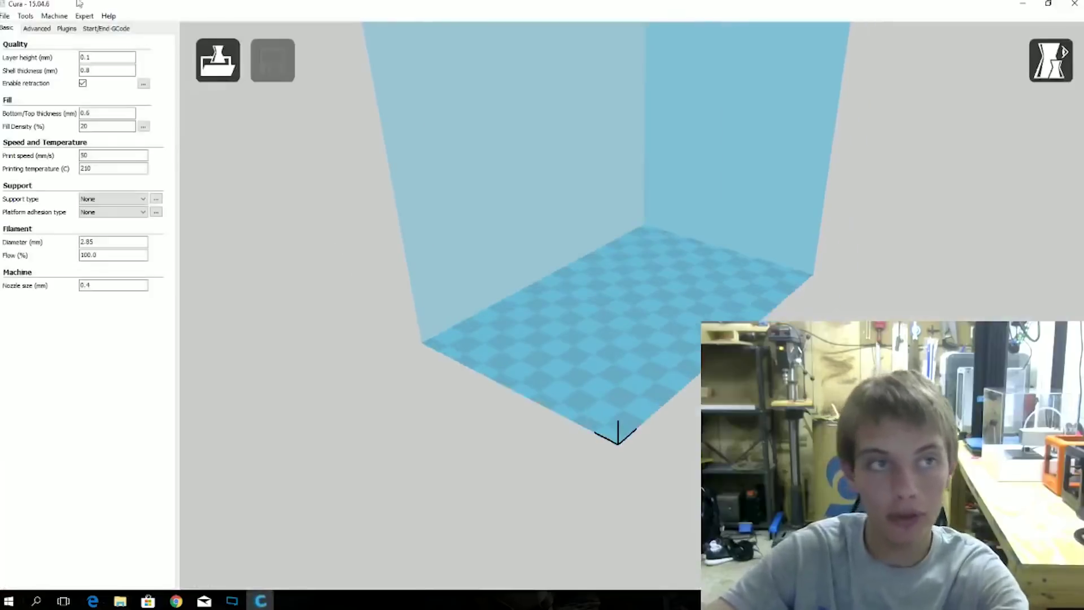
{"action": "left_click", "coordinate": [5, 16]}
{"action": "left_click", "coordinate": [26, 123]}
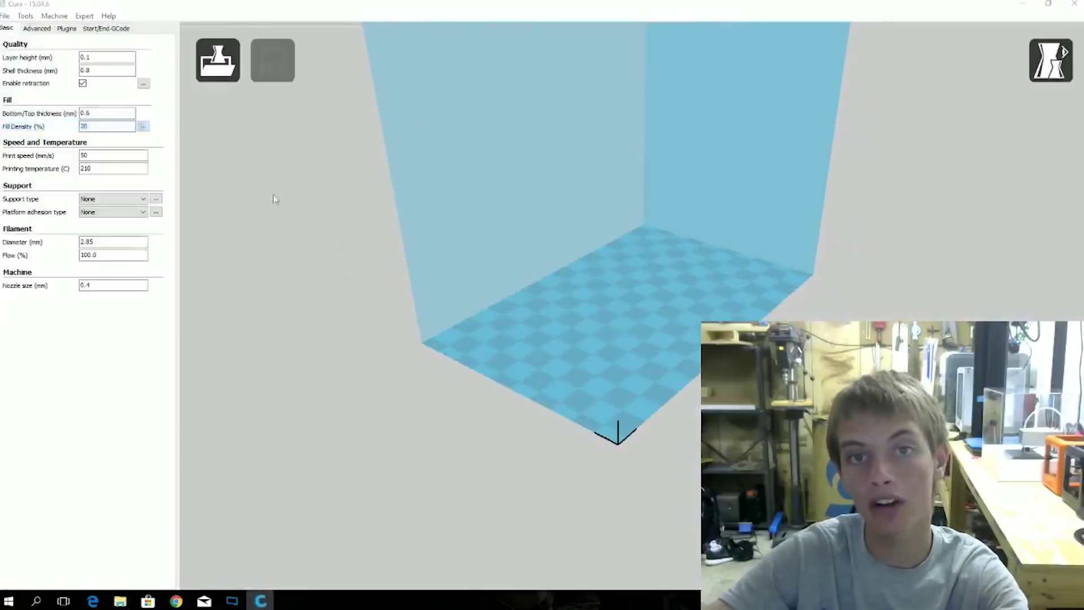
{"action": "left_click", "coordinate": [161, 234]}
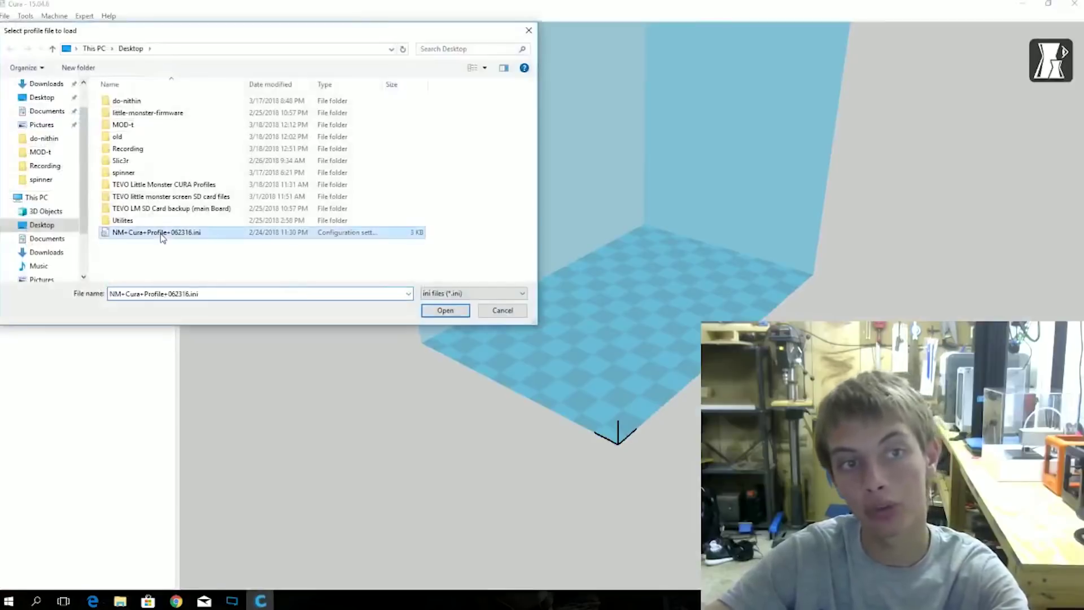
{"action": "left_click", "coordinate": [444, 311]}
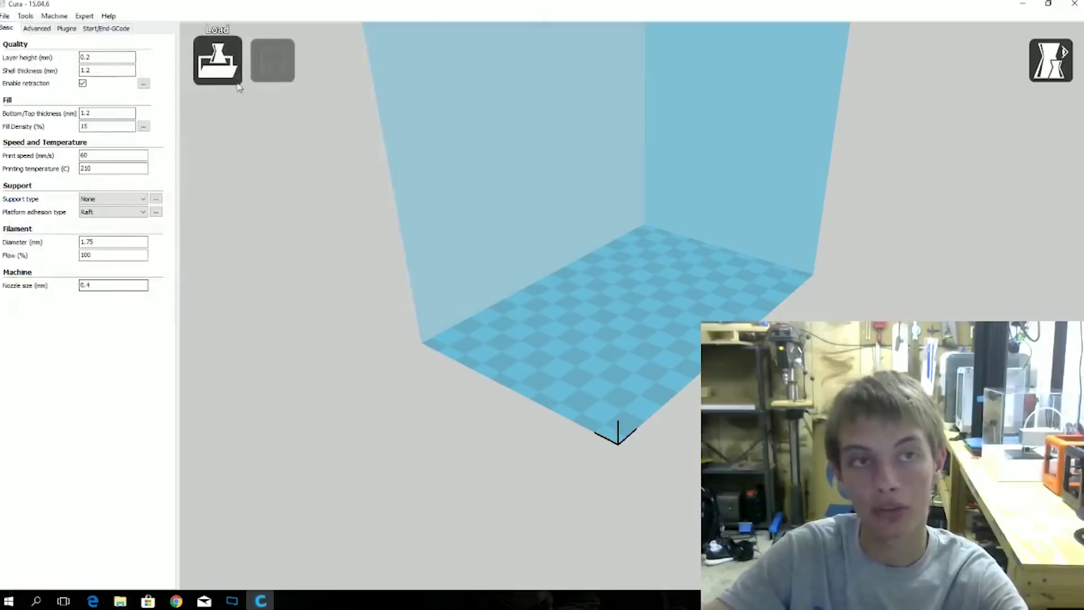
- Open omnom_60mm.stl from the Downloads folder onto the build plate
{"action": "left_click", "coordinate": [226, 68]}
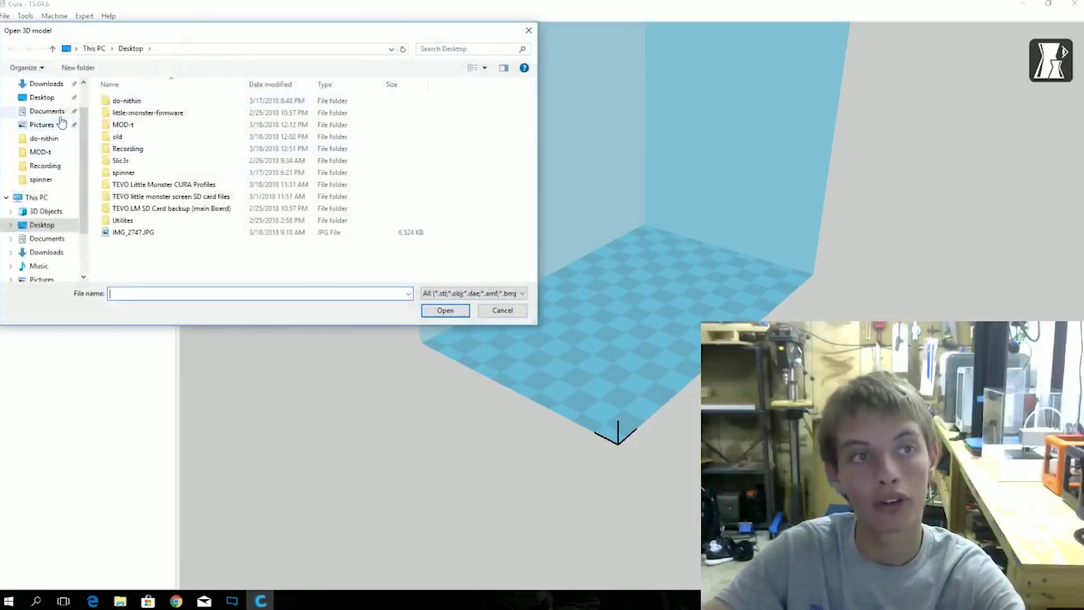
{"action": "left_click", "coordinate": [46, 84]}
{"action": "double_click", "coordinate": [299, 194]}
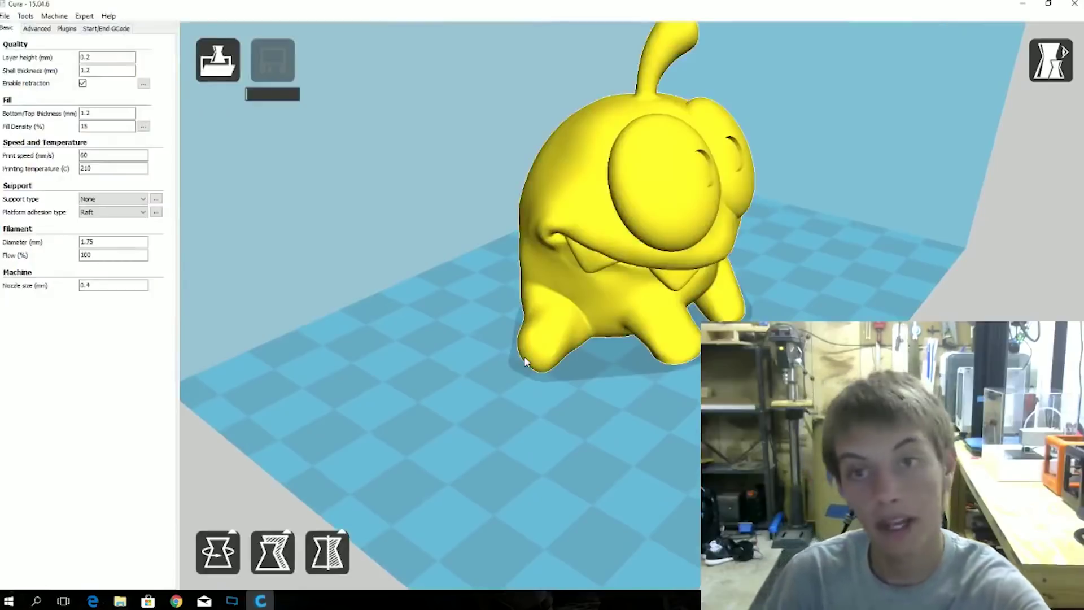
- Set platform adhesion to None and fill density to 10%
{"action": "left_click", "coordinate": [90, 211]}
{"action": "left_click", "coordinate": [96, 220]}
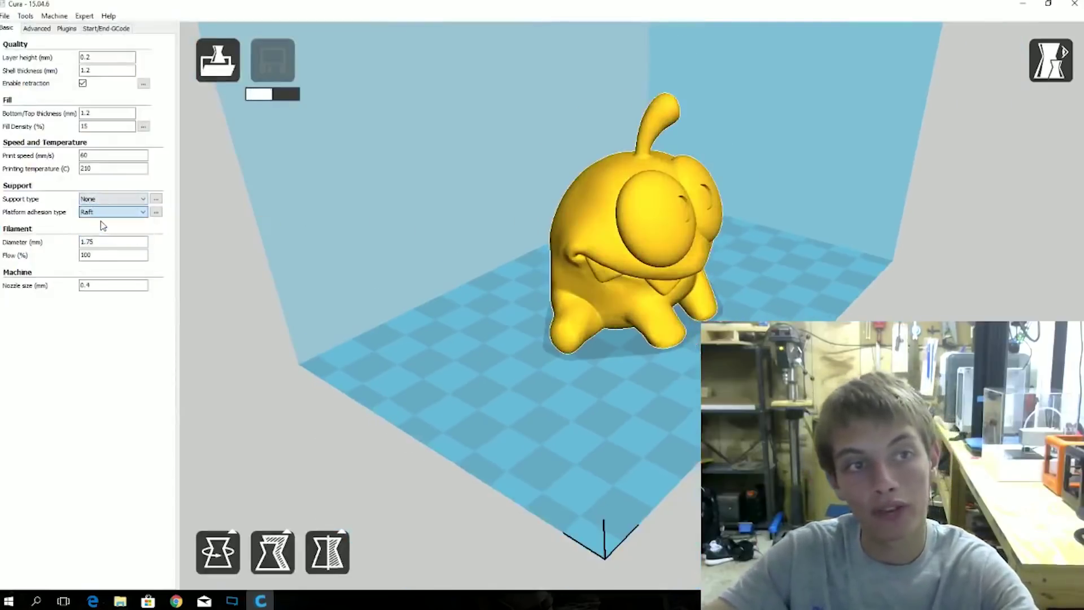
{"action": "double_click", "coordinate": [108, 126]}
{"action": "type", "text": "10"}
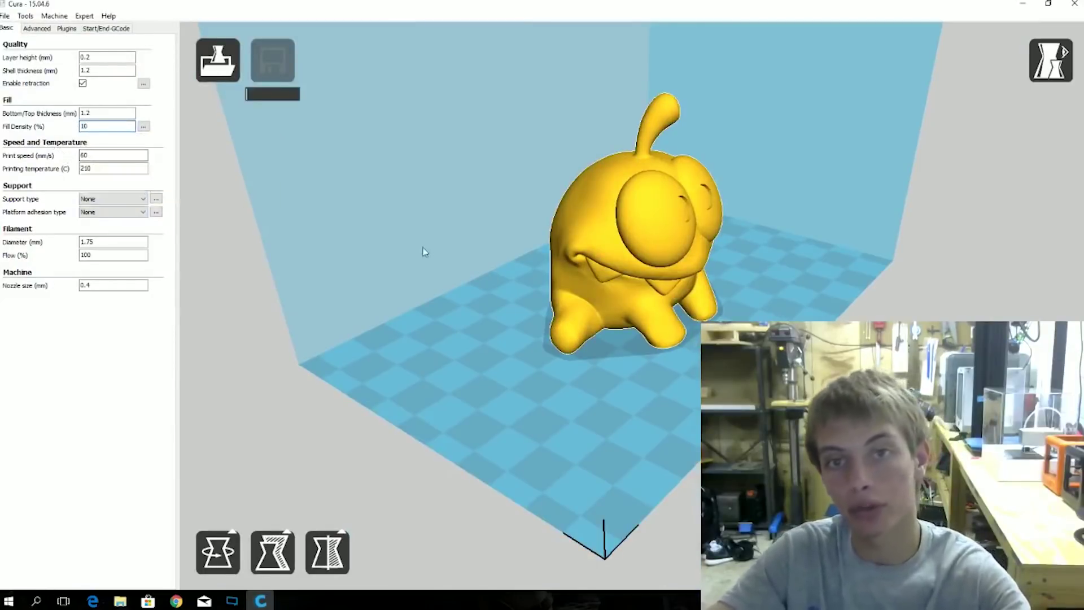
{"action": "right_click_drag", "start_coordinate": [487, 308], "coordinate": [474, 310]}
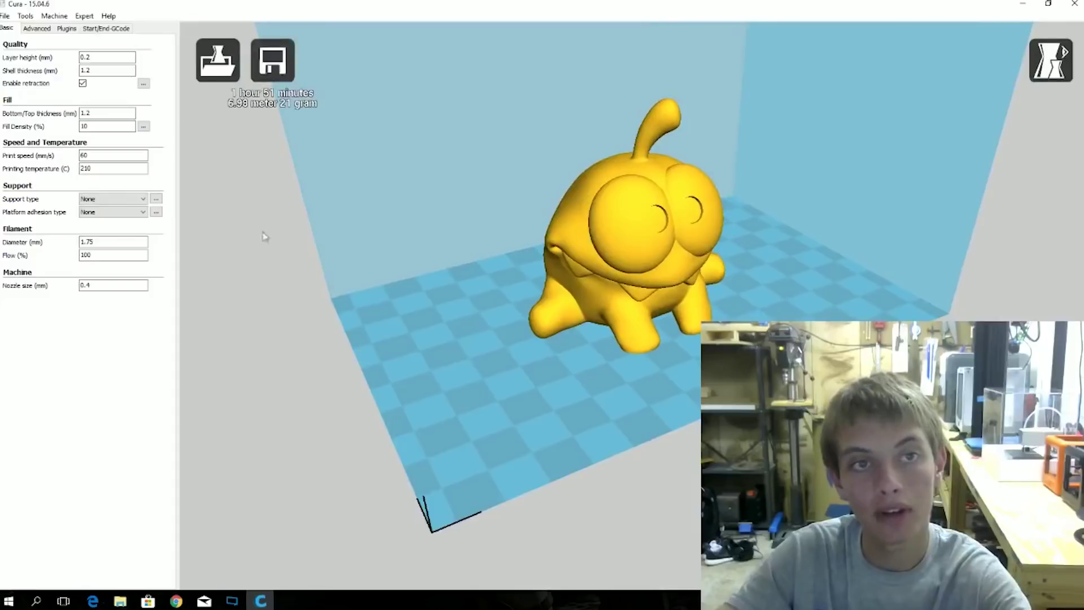
- Save the toolpath to the Desktop as omnom_60mm.gcode and minimize Cura
{"action": "left_click", "coordinate": [272, 60]}
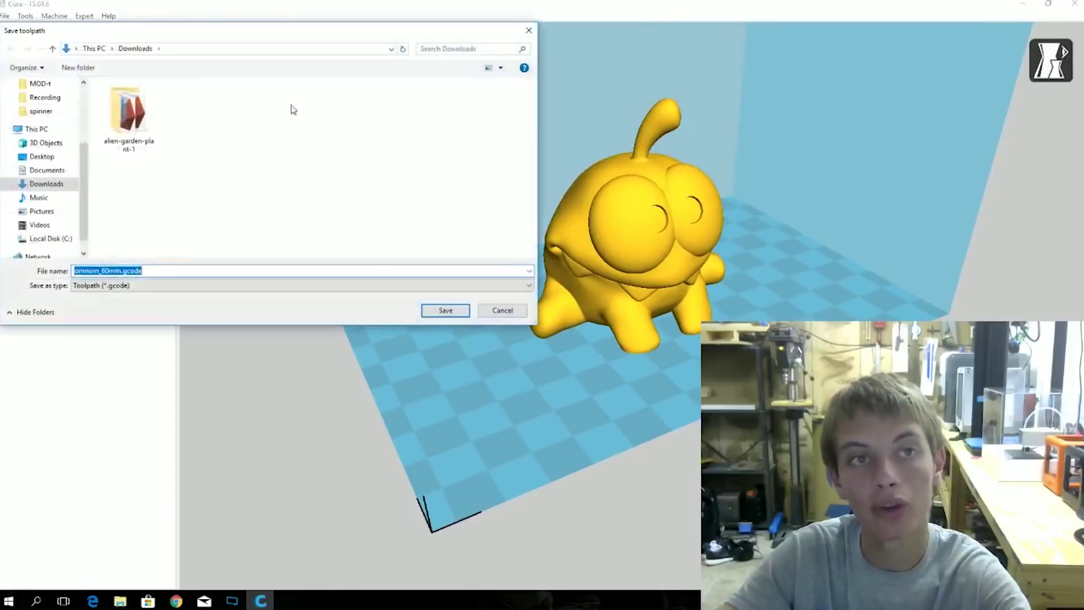
{"action": "left_click", "coordinate": [38, 158]}
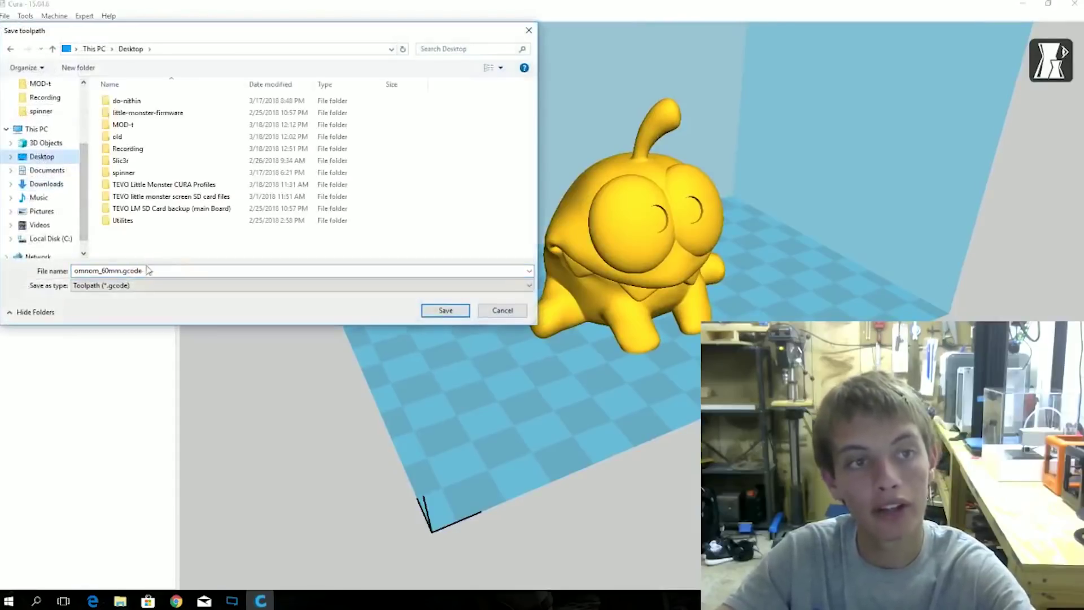
{"action": "left_click", "coordinate": [433, 311]}
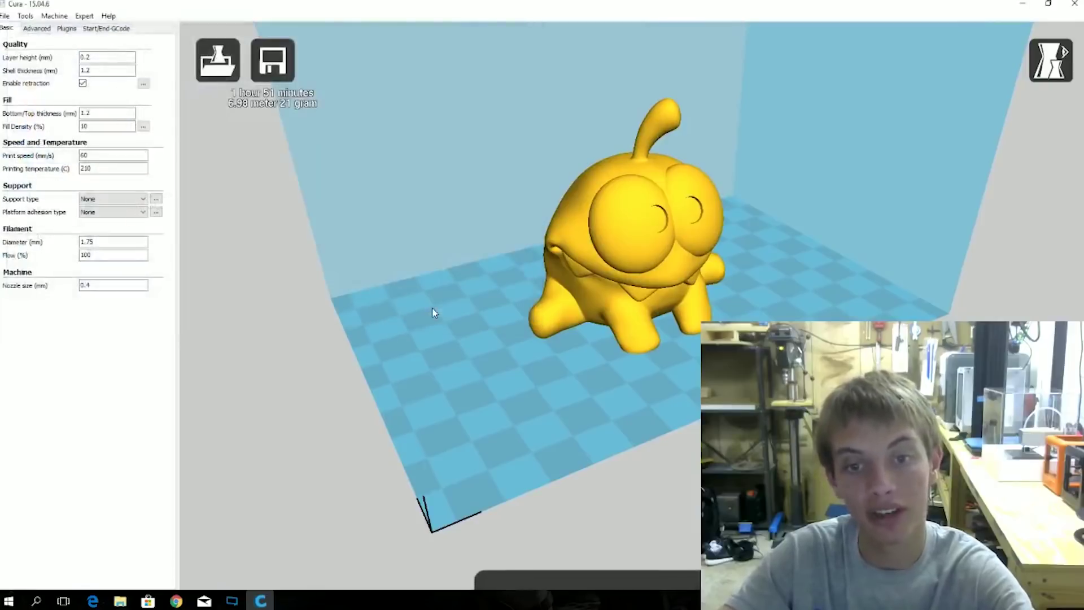
{"action": "left_click", "coordinate": [1023, 4]}
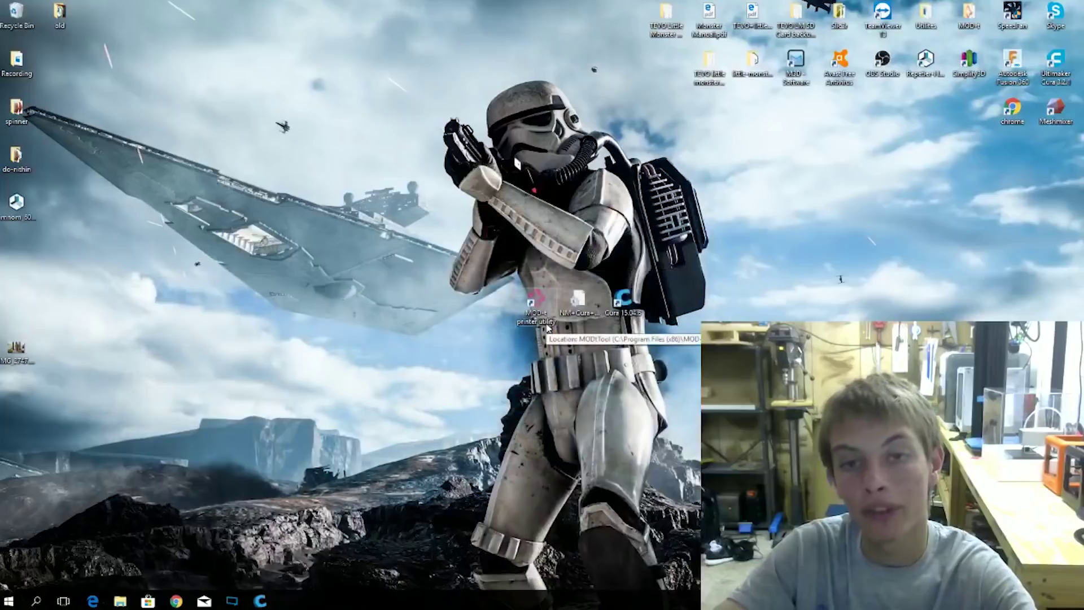
- Launch the MOD-t Printer Tool and bring its window to the front
{"action": "double_click", "coordinate": [545, 324]}
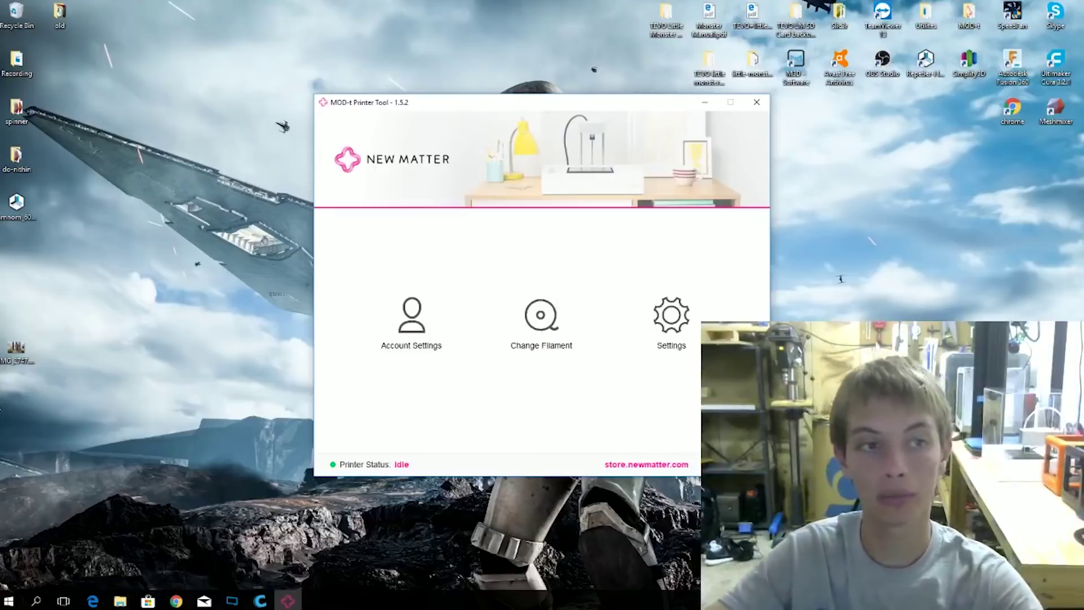
{"action": "left_click", "coordinate": [7, 221]}
{"action": "left_click", "coordinate": [476, 423]}
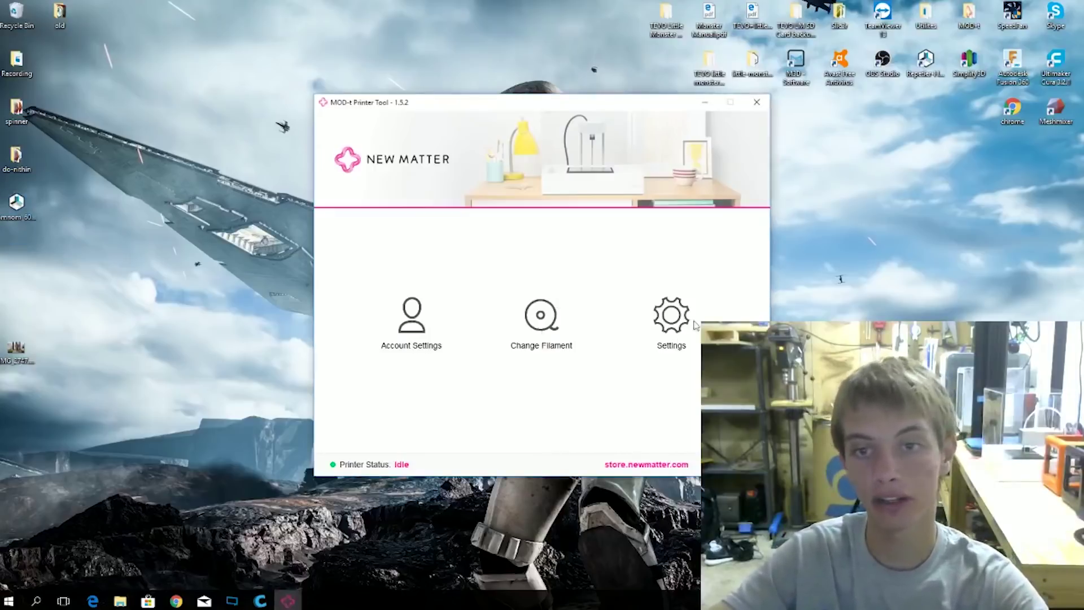
- Send omnom_60mm.gcode from the Desktop via Settings > Advanced Mode > Print File
{"action": "left_click", "coordinate": [668, 311]}
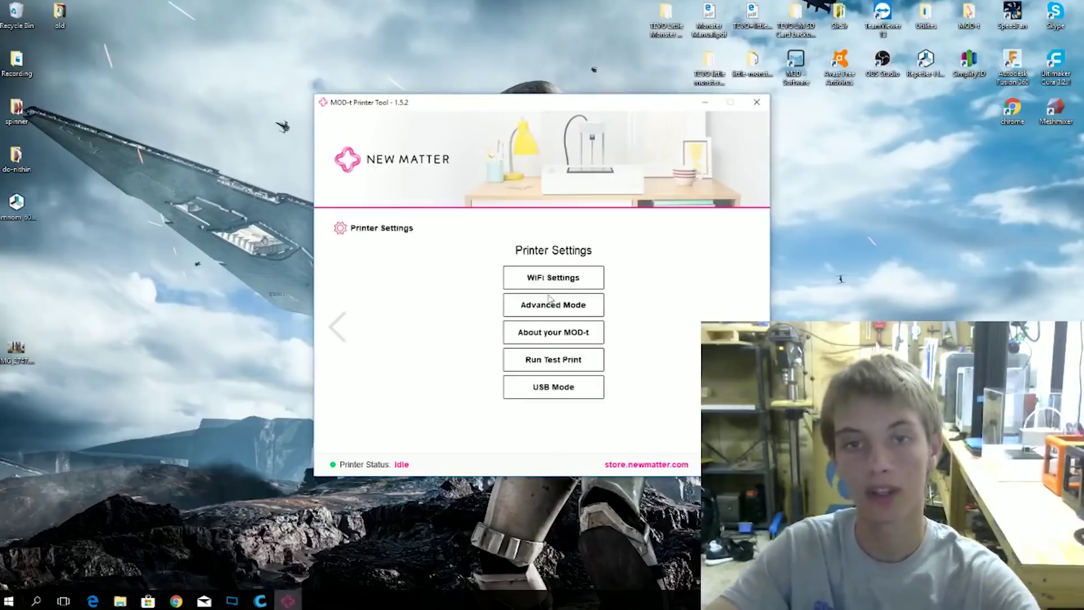
{"action": "left_click", "coordinate": [522, 314]}
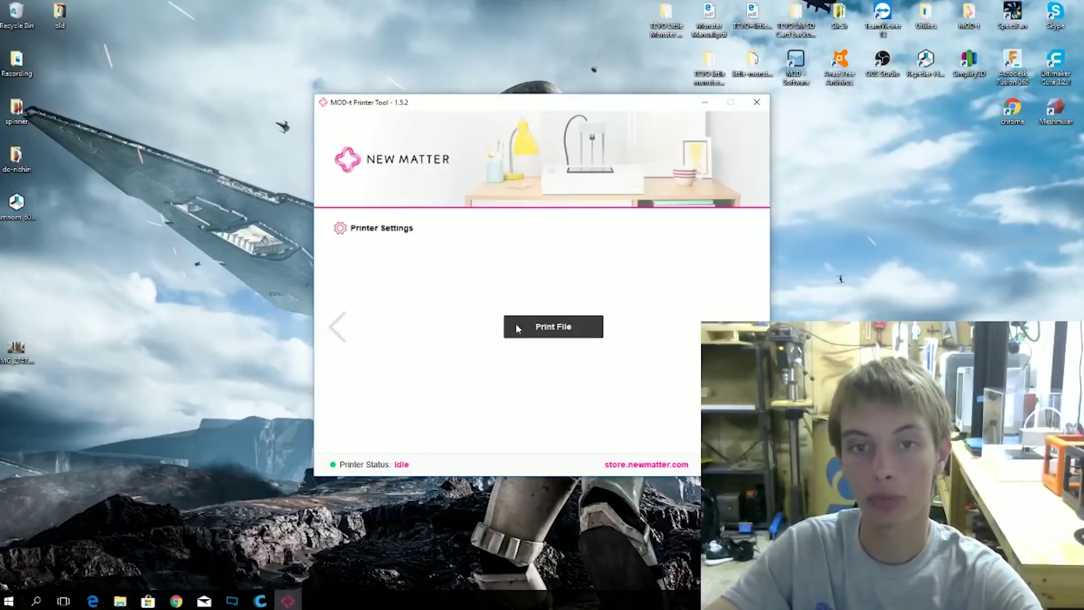
{"action": "left_click", "coordinate": [516, 323]}
{"action": "left_click", "coordinate": [367, 274]}
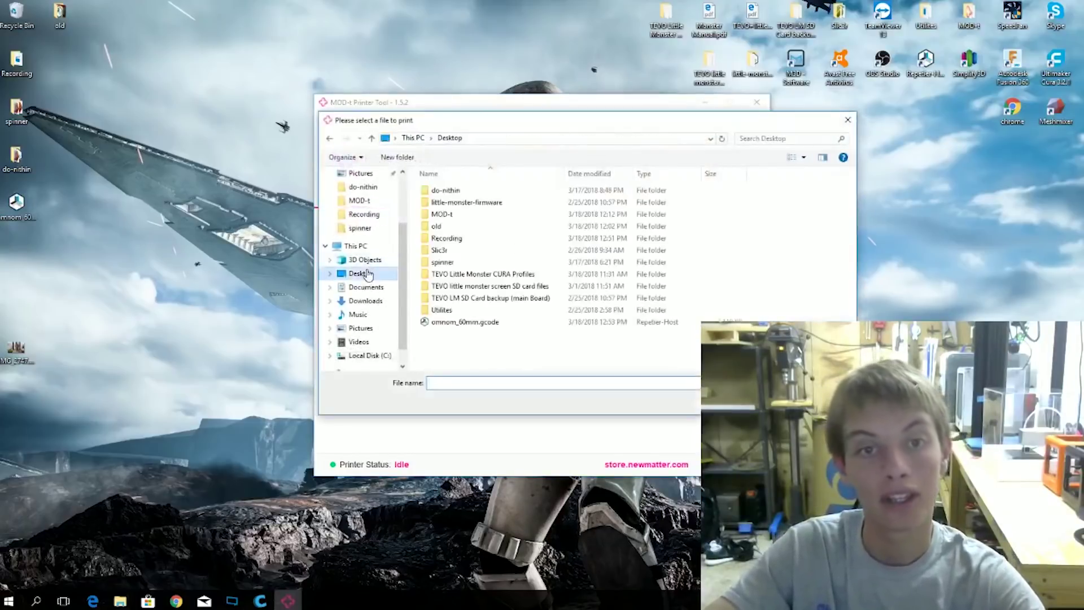
{"action": "left_click", "coordinate": [457, 322]}
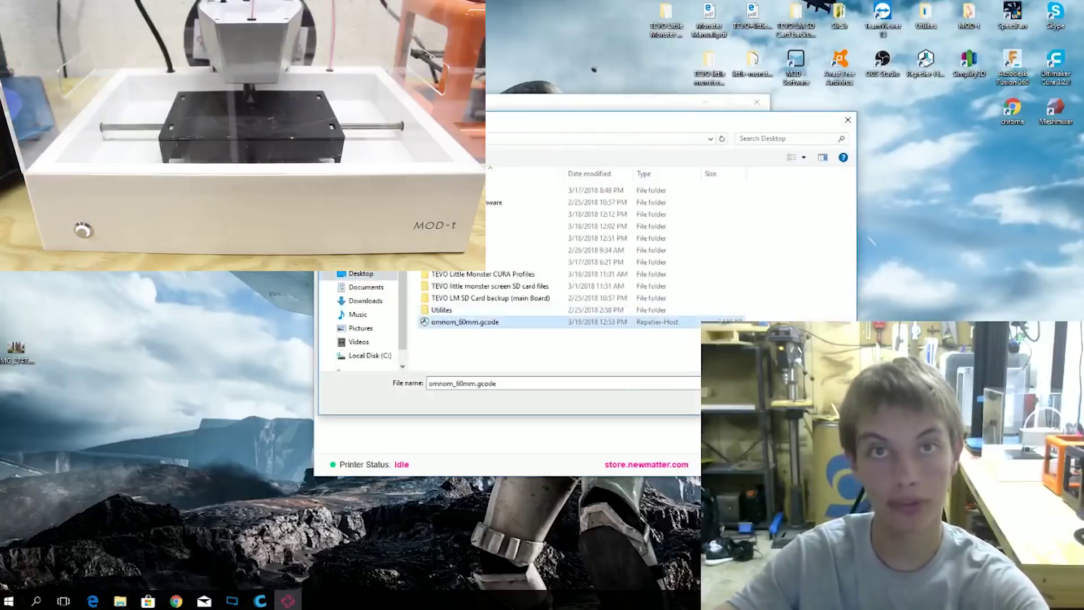
{"action": "double_click", "coordinate": [509, 322]}
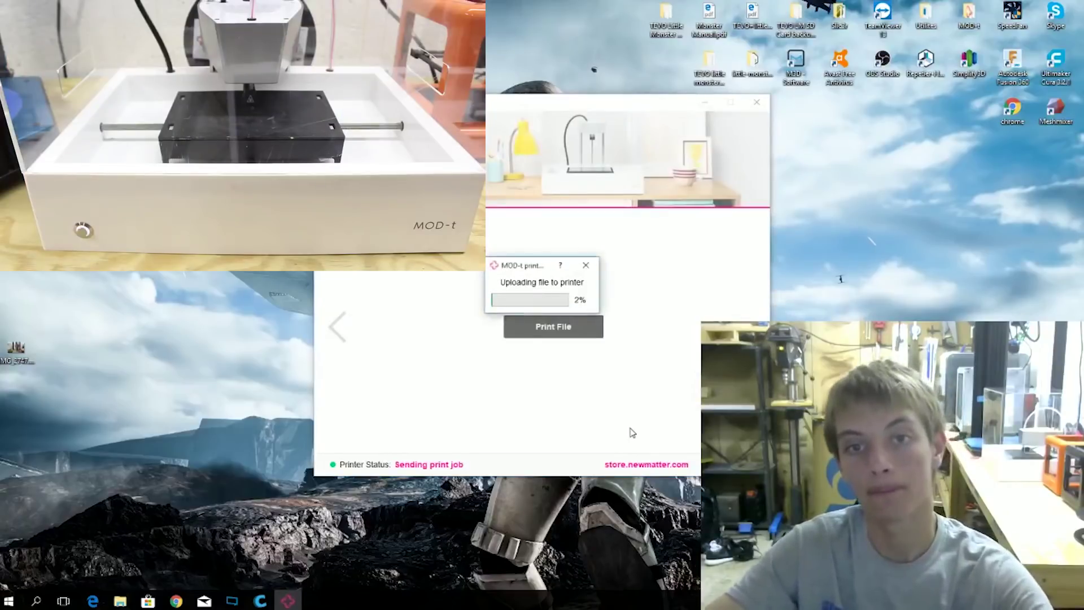